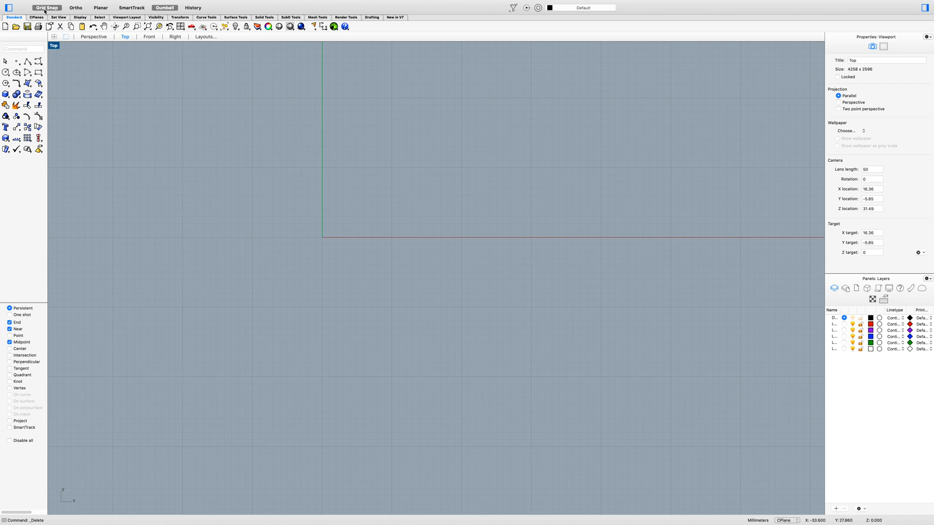
- Turn on History recording and view the log of previous commands
left_click(75, 8)
left_click(194, 7)
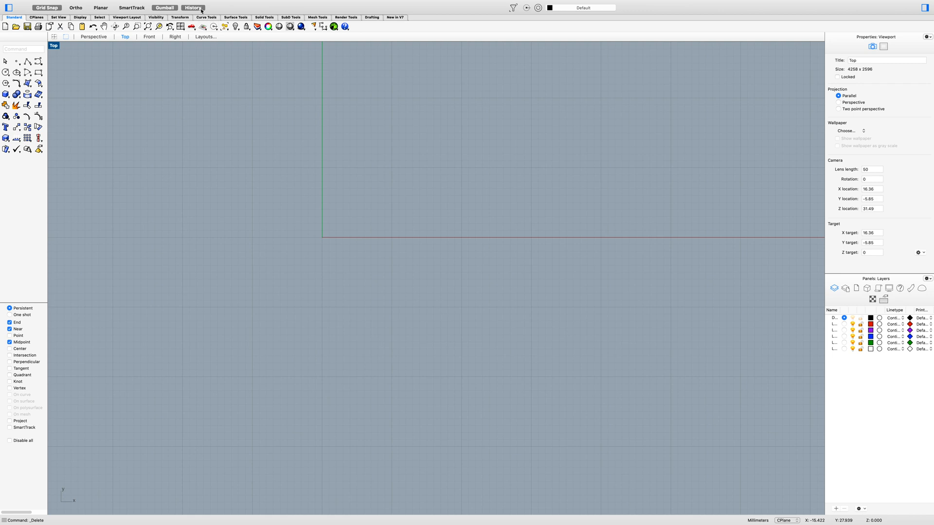
left_click(5, 521)
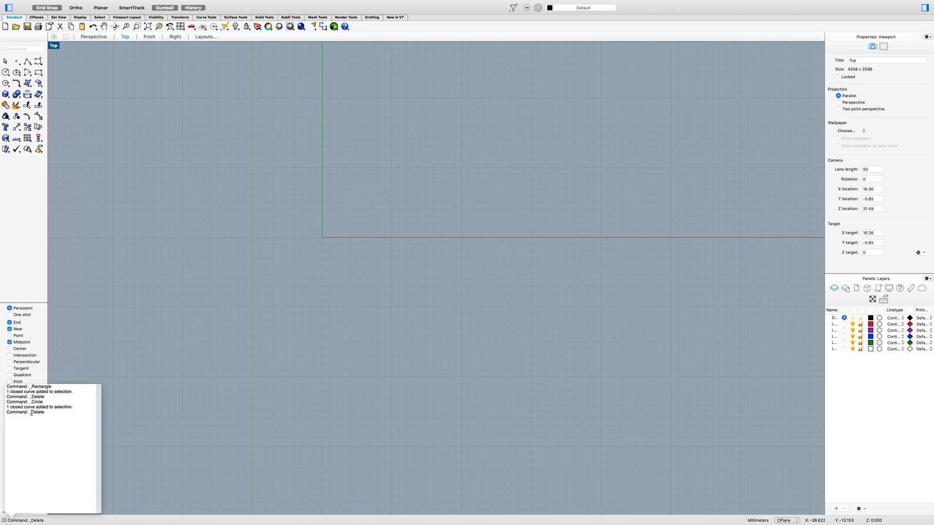
left_click(5, 520)
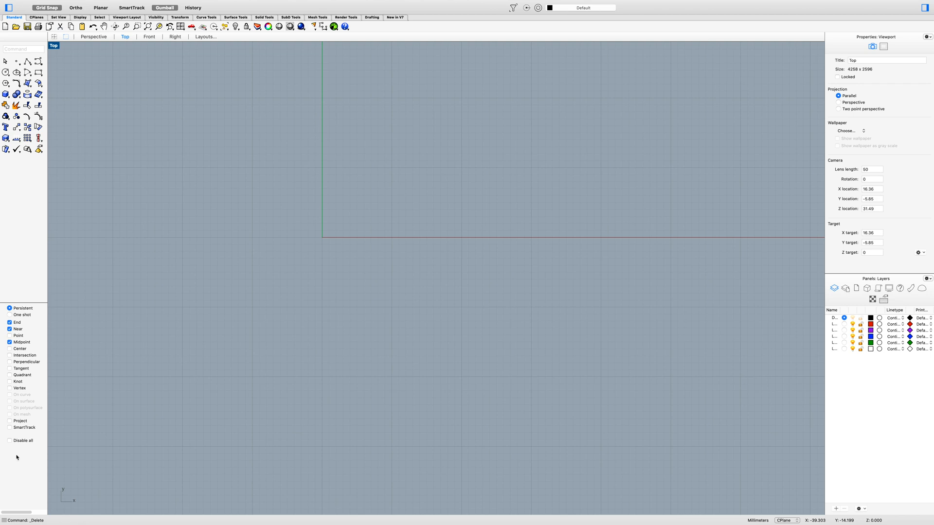
- Turn off the Midpoint object snap while keeping the End and Near snaps enabled
left_click(10, 441)
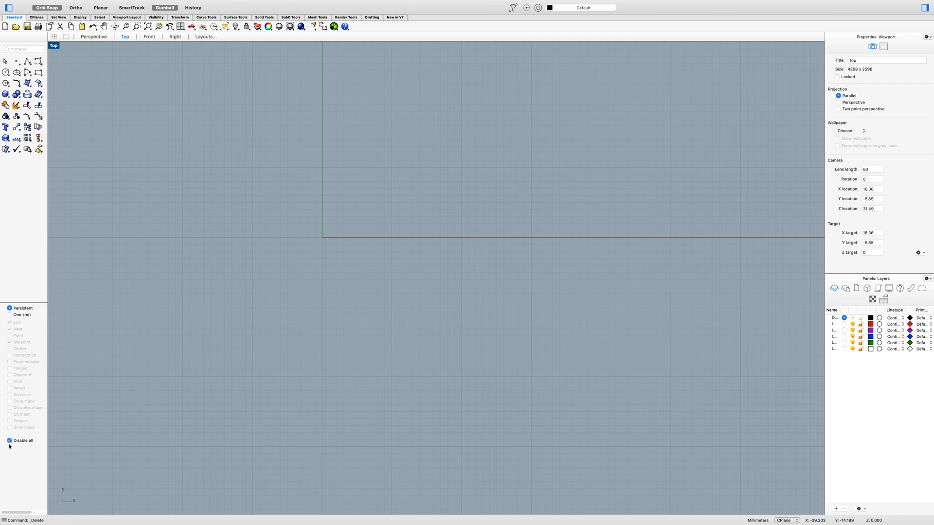
left_click(10, 442)
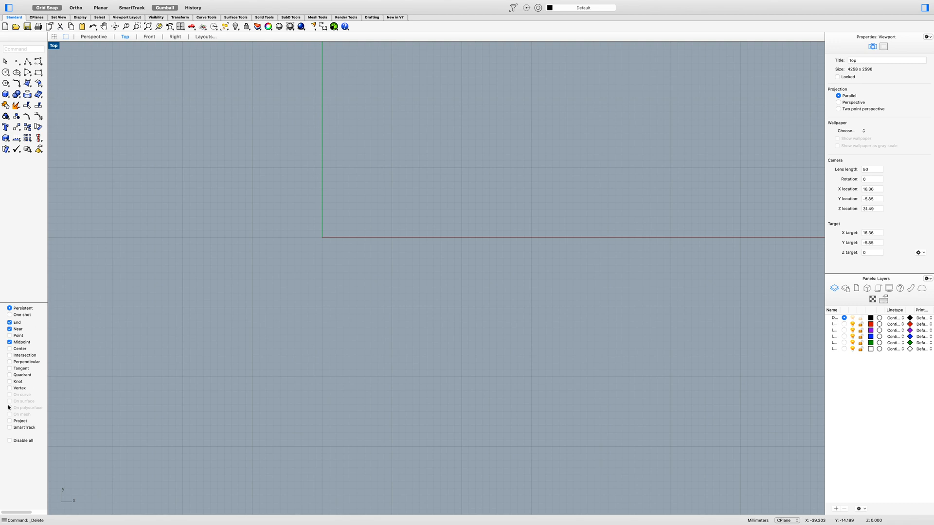
left_click(10, 329)
left_click(9, 342)
left_click(10, 329)
- Draw a closed triangular polyline in the Top view through (-10, 10), (10, 0) and (-10, -10), ending on its start point
left_click(27, 61)
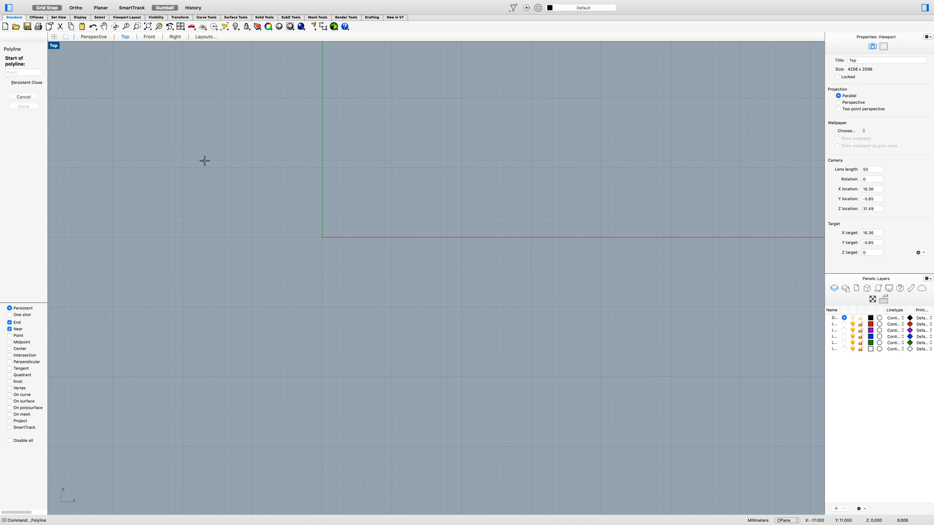
left_click(254, 168)
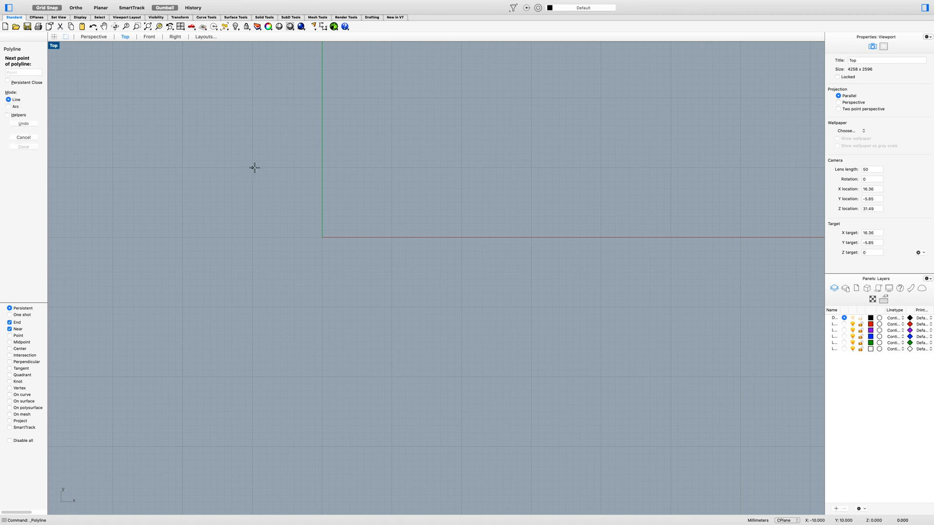
left_click(391, 237)
left_click(253, 306)
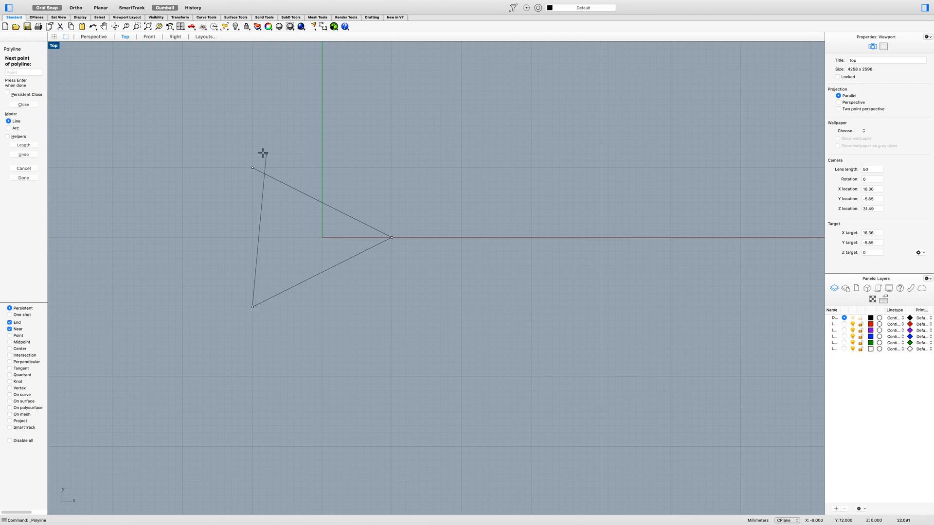
left_click(252, 168)
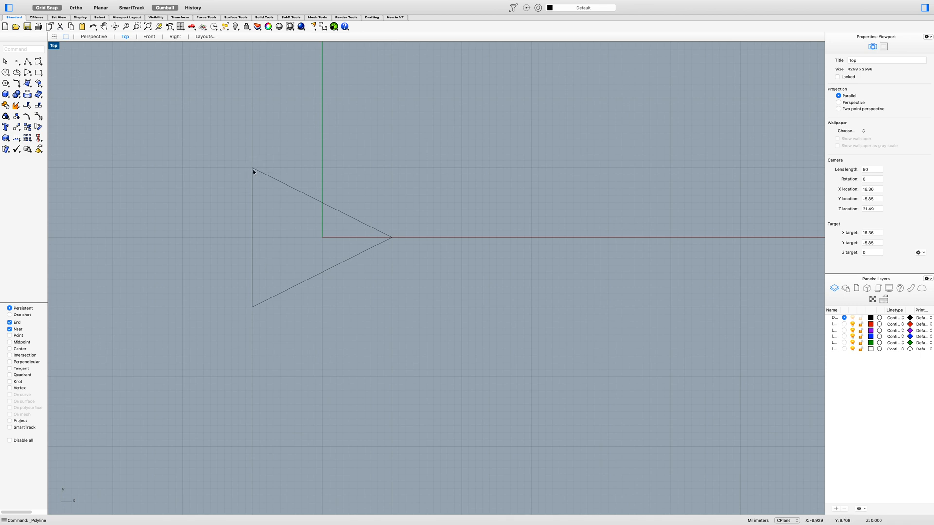
- Select the triangle to check its object type, and undo the polyline
left_click(243, 233)
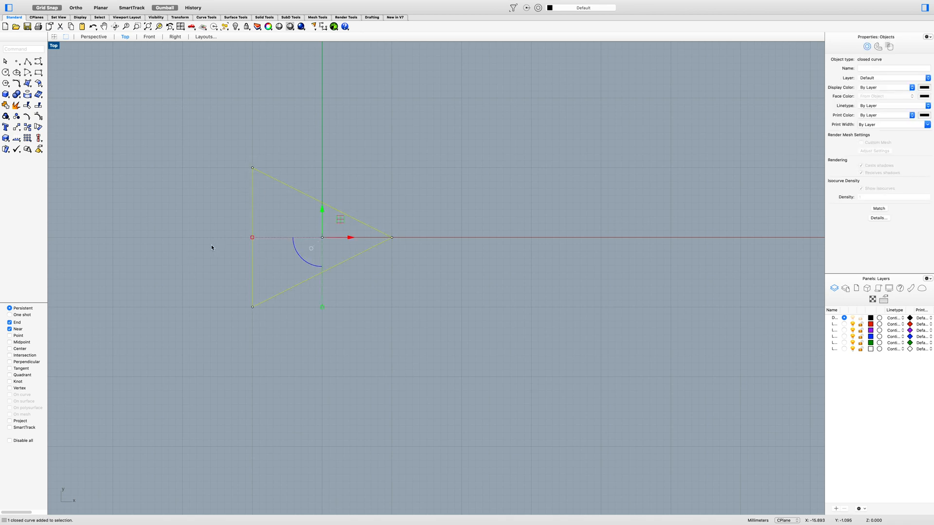
left_click(211, 245)
left_click(246, 236)
key("super+z")
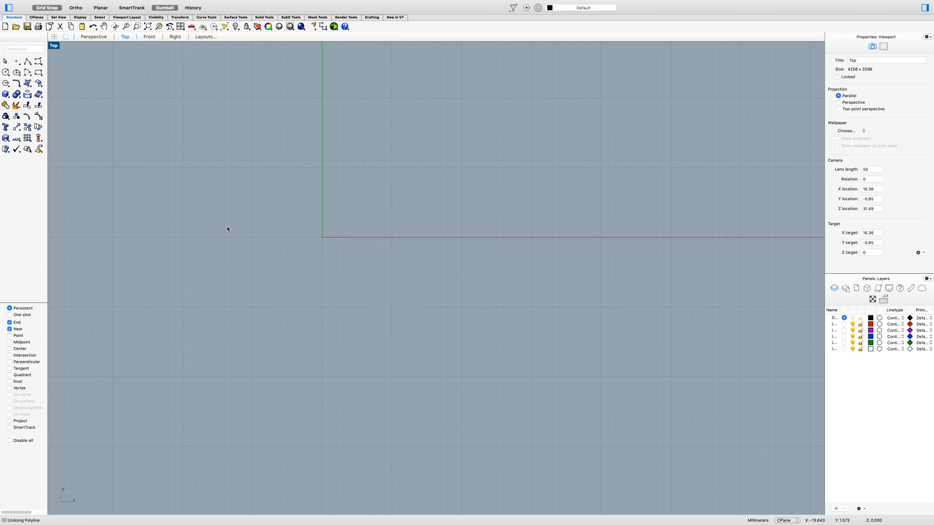
- Draw an open polyline through (-10, 10), (10, 0), (-10, -10) and (-14, 0), and select it to check its object type
left_click(27, 62)
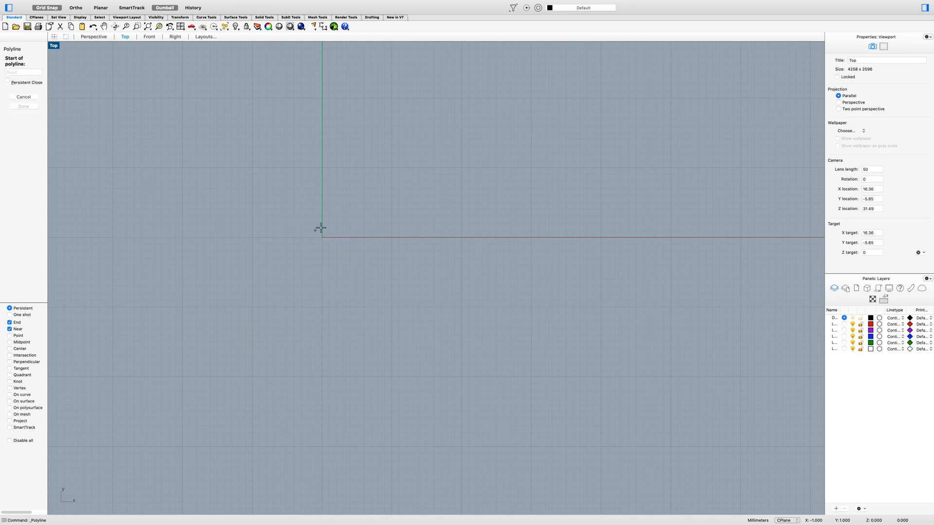
left_click(252, 167)
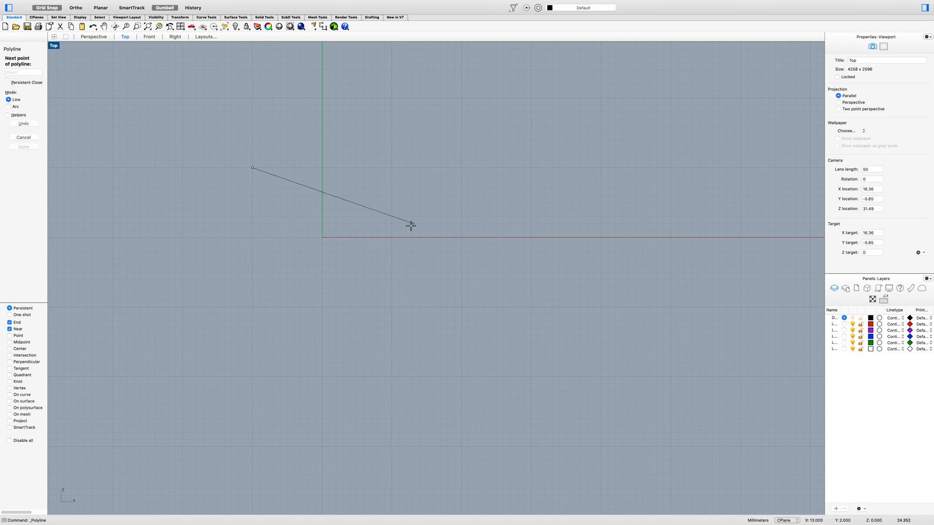
left_click(392, 238)
left_click(252, 307)
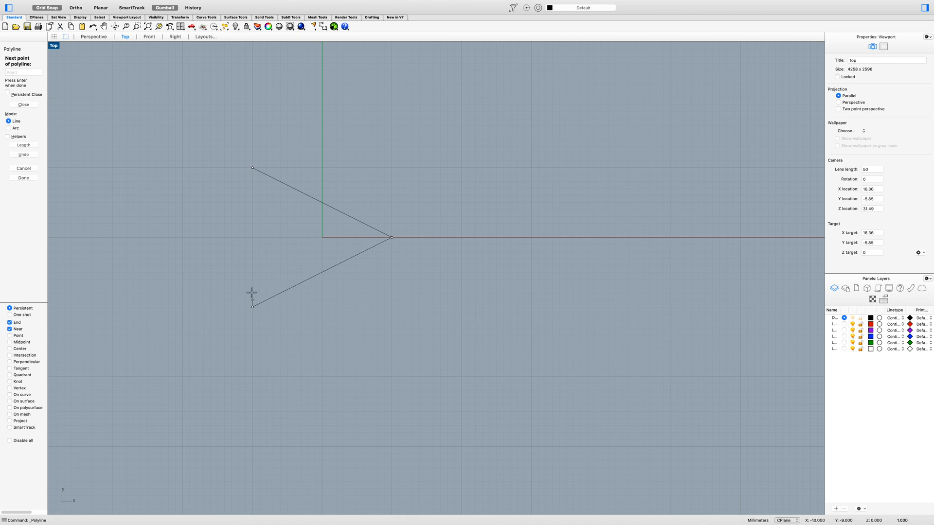
left_click(224, 237)
key("Return")
left_click(315, 200)
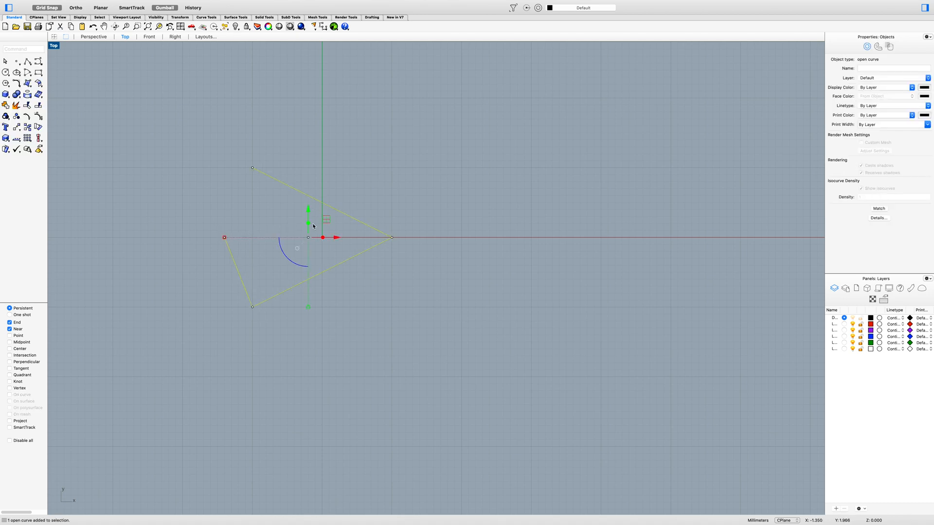
left_click(251, 203)
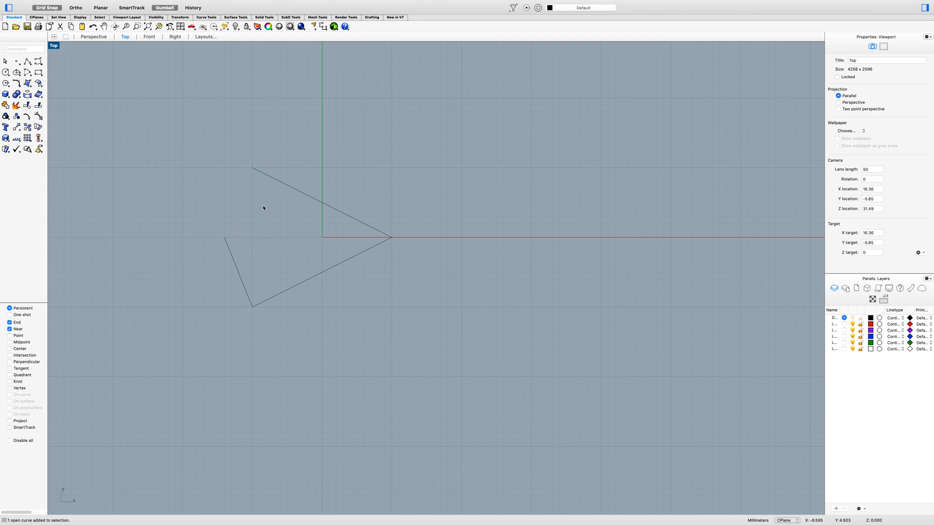
- Undo the open polyline and delete the circle restored by the extra undo
key("super+z")
key("super+z")
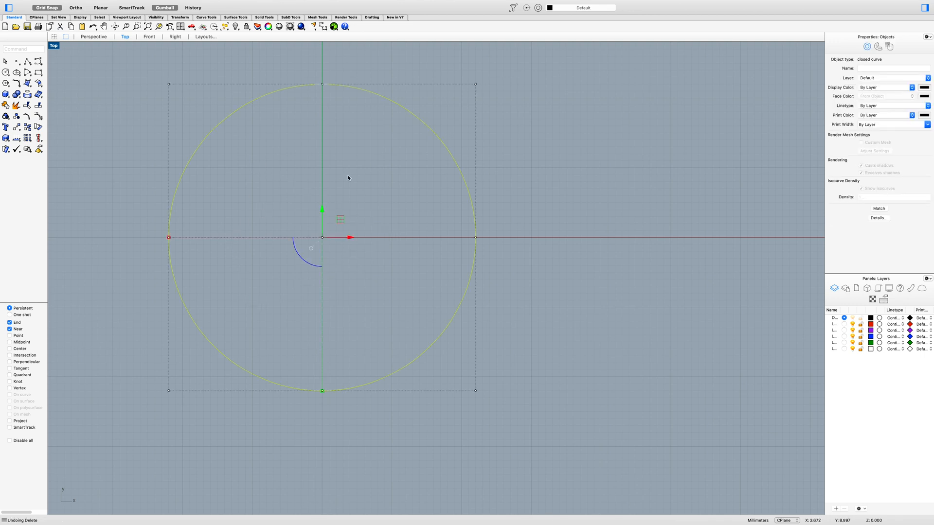
key("Delete")
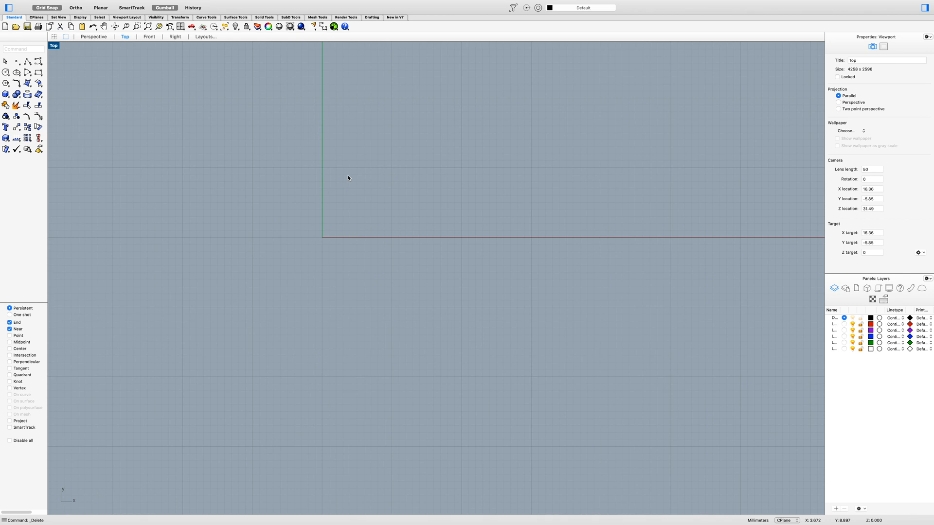
- Redraw the triangle as a closed polyline with corners at (-10, 10), (10, 0) and (-10, -10)
left_click(28, 62)
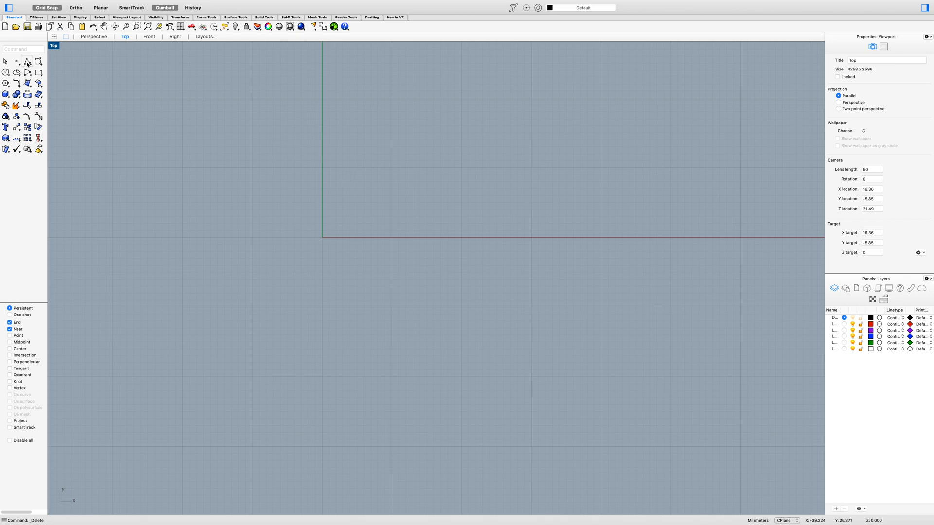
left_click(252, 168)
left_click(391, 237)
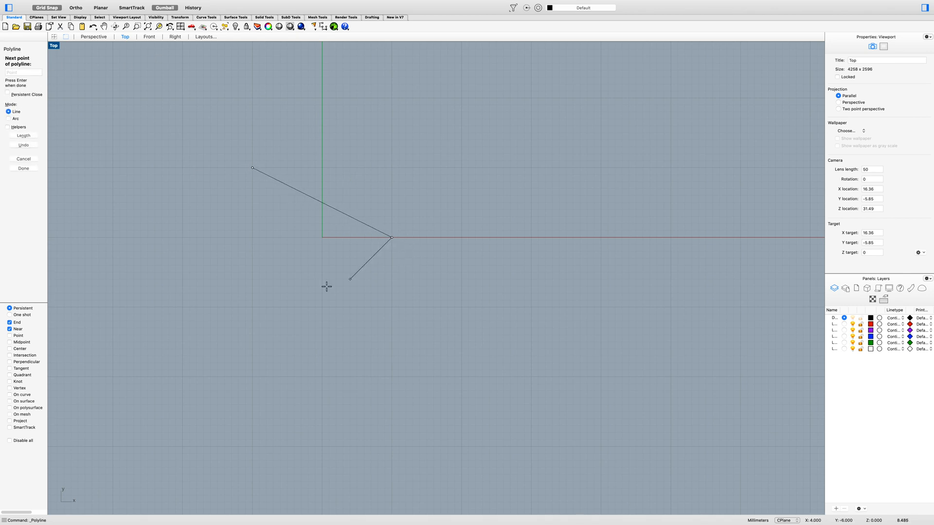
left_click(252, 306)
left_click(253, 167)
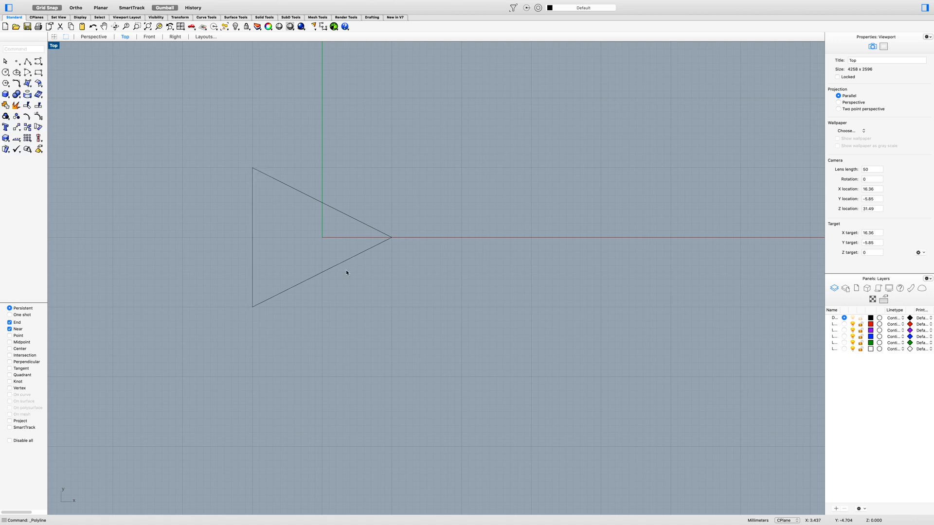
left_click(319, 209)
left_click(419, 278)
- Start a degree 3 control point curve and enable the Midpoint and Center snaps alongside End and Near
left_click(27, 61)
left_click(38, 64)
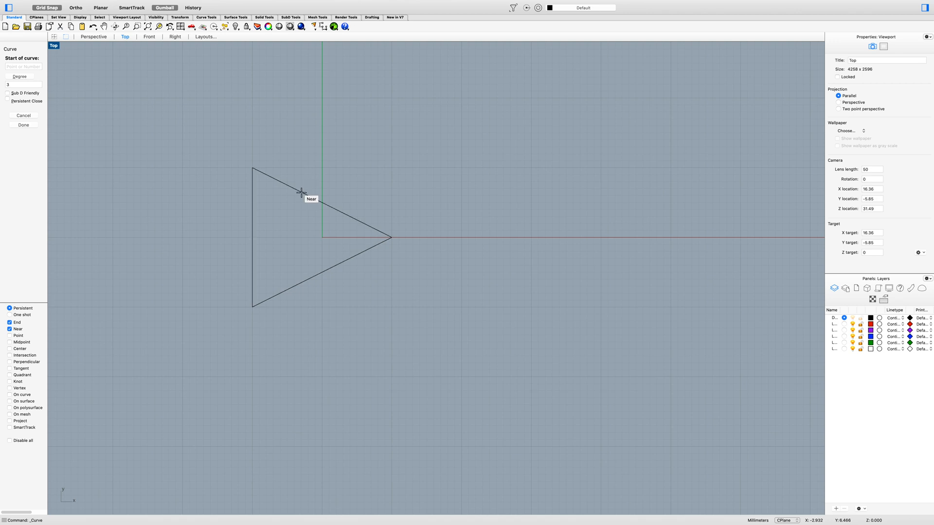
left_click(9, 329)
left_click(10, 329)
left_click(9, 341)
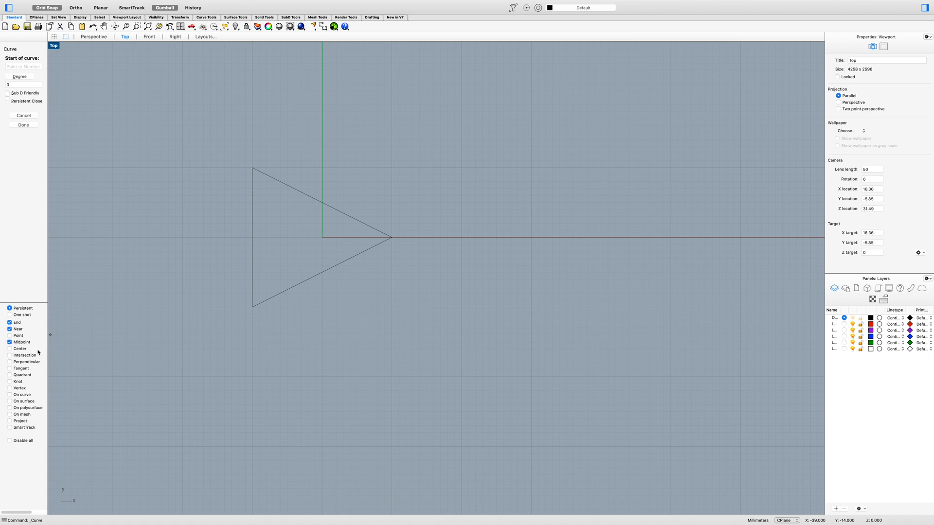
left_click(9, 349)
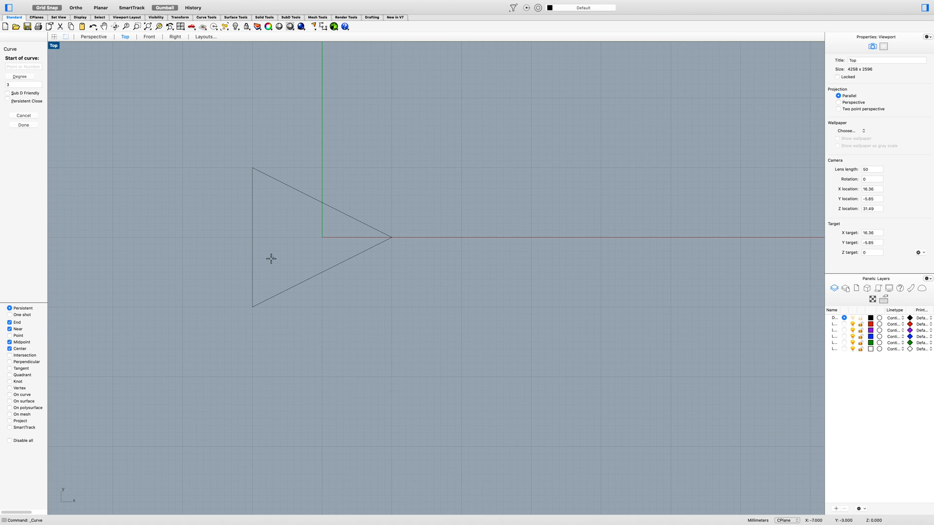
- Draw the open curve from (-3, 0) through the upper edge's midpoint, (15, 10), (20, -4) and (10, -12) to the lower edge's midpoint
left_click(302, 237)
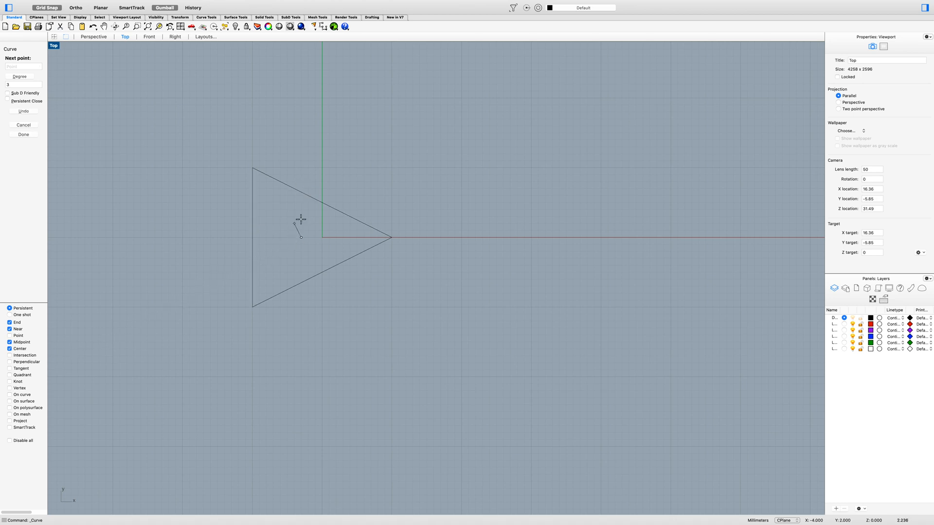
left_click(322, 202)
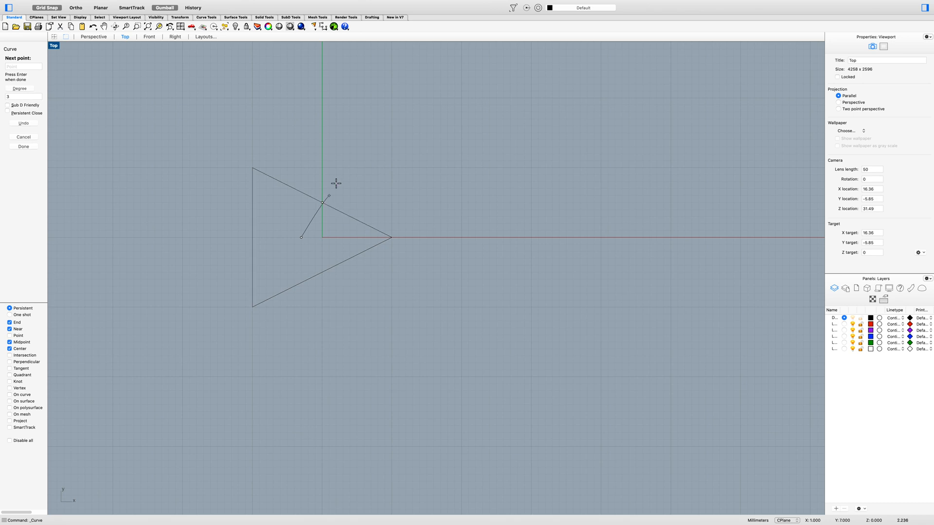
left_click(426, 167)
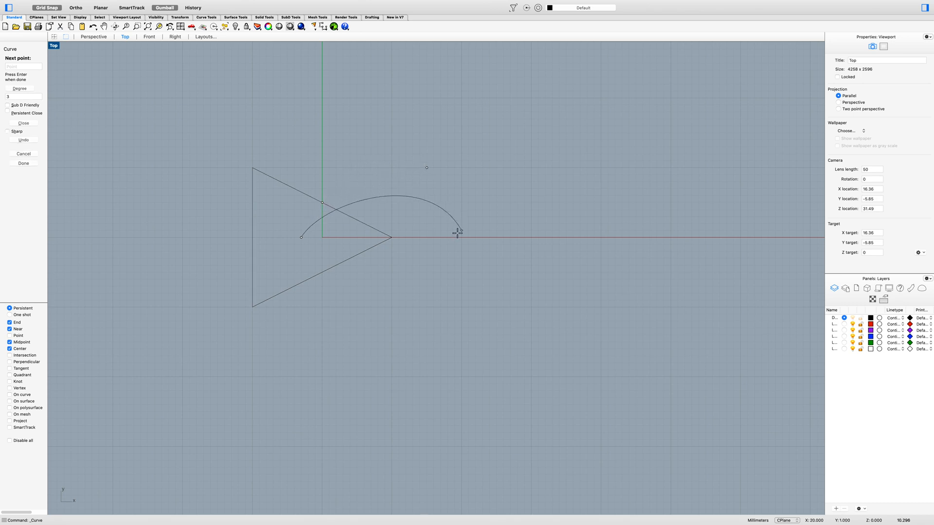
left_click(461, 265)
left_click(392, 321)
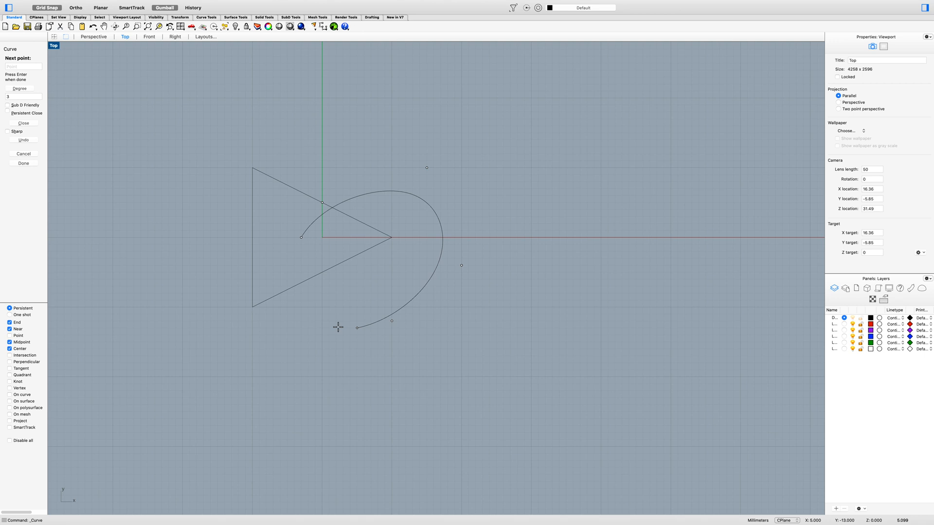
left_click(323, 271)
key("Return")
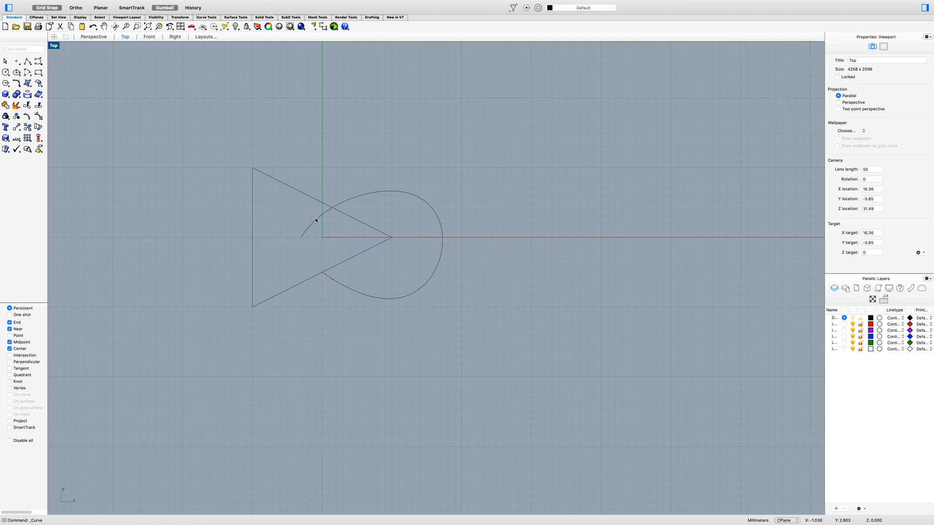
- Trim away the curve's upper end inside the triangle, using the triangle as the cutting object
left_click(306, 195)
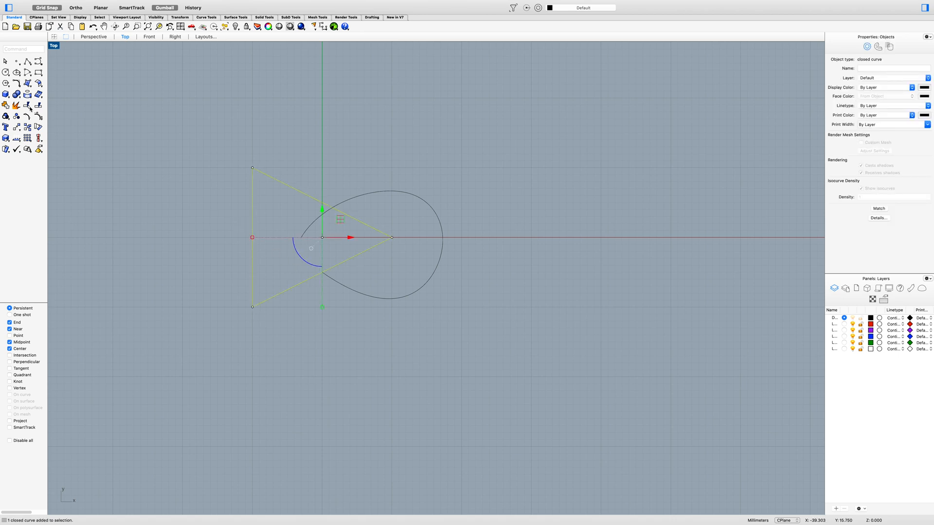
left_click(125, 147)
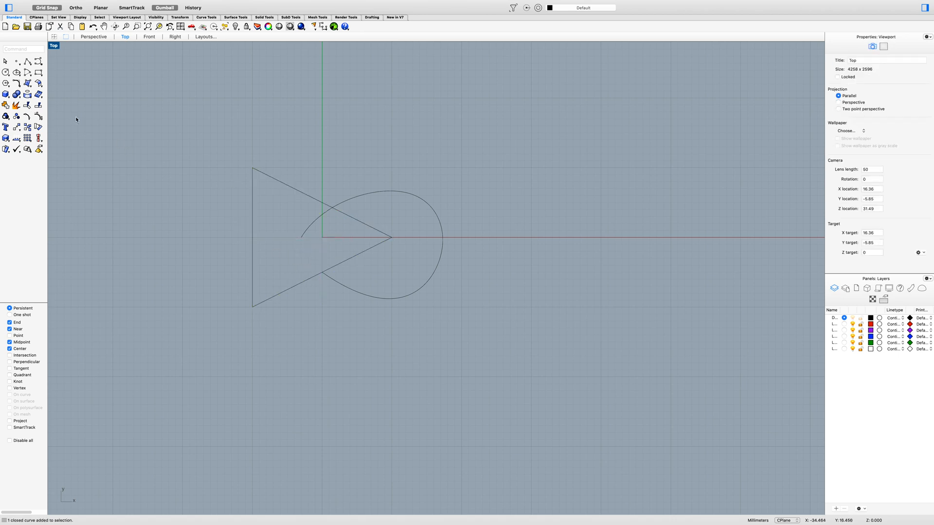
left_click(28, 106)
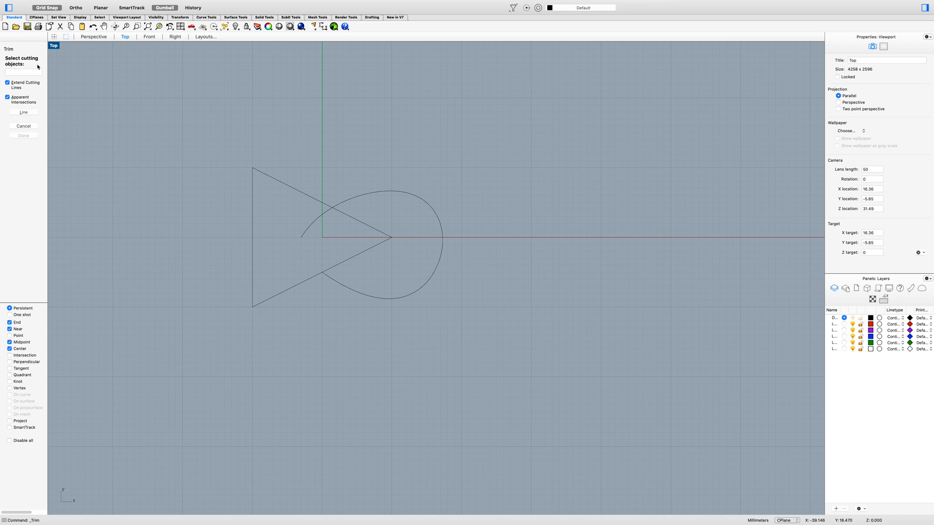
left_click(294, 189)
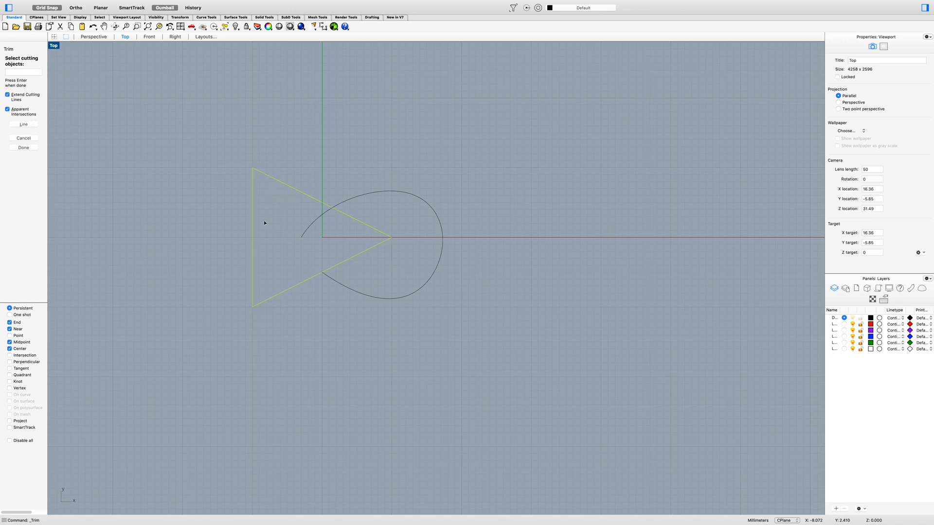
left_click(24, 147)
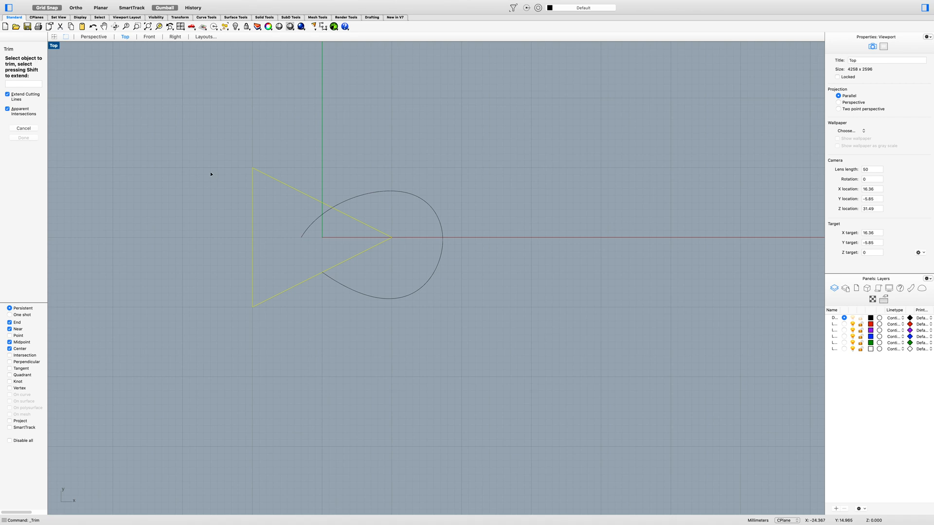
left_click(305, 227)
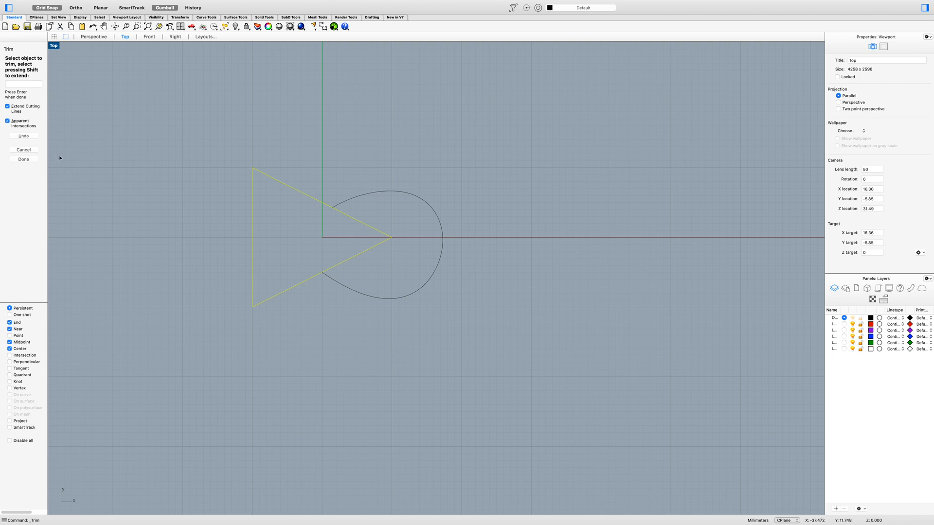
- Finish trimming the curve against the triangle
left_click(35, 159)
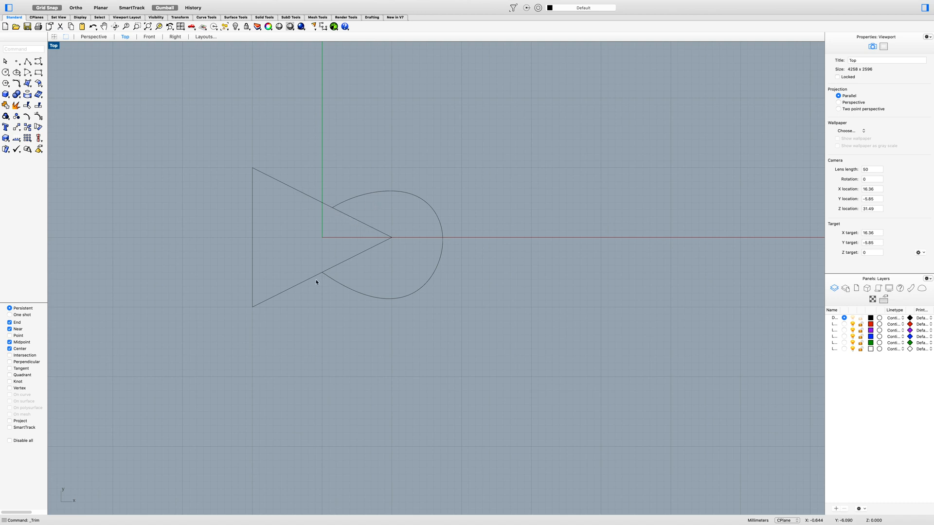
- Try to join the whole triangle and the trimmed open curve
left_click_drag(213, 134, 481, 343)
left_click(6, 105)
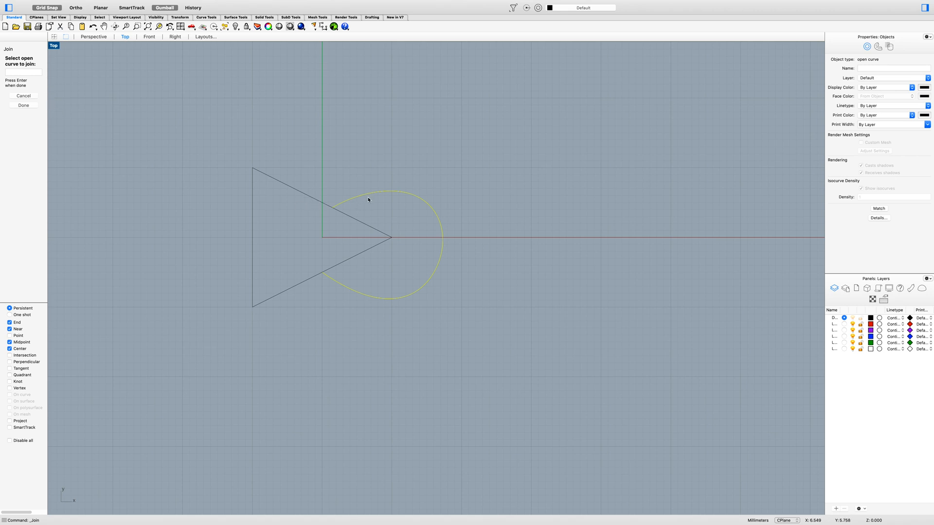
left_click(21, 96)
left_click(124, 136)
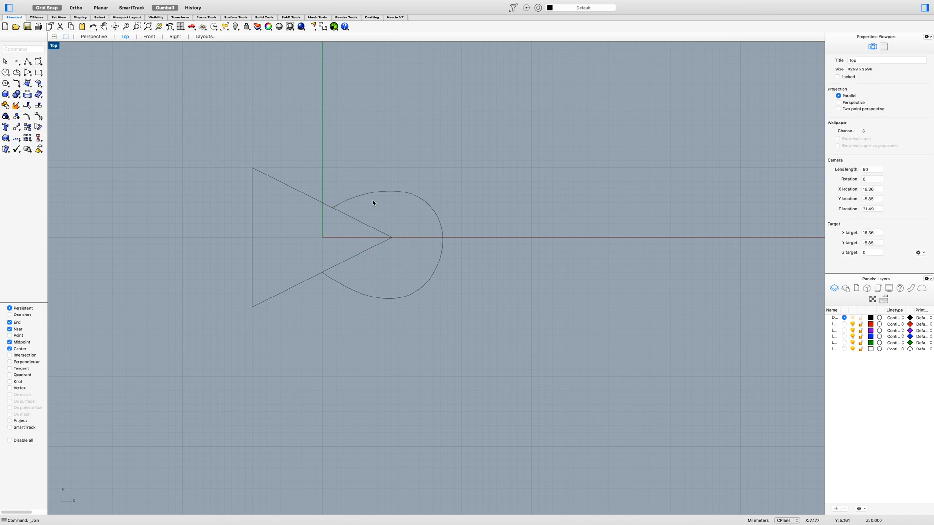
- Trim away the triangle's corner enclosed by the curve, using the curve as the cutting object
left_click(27, 105)
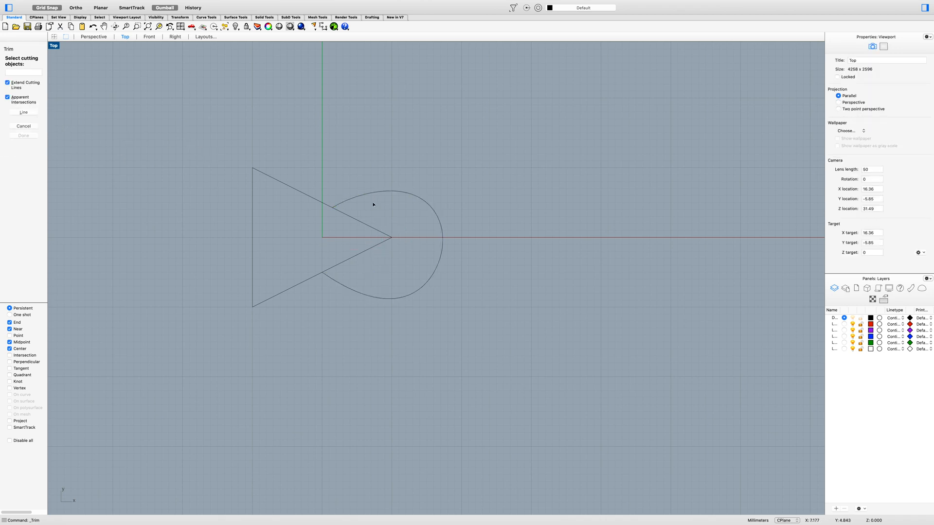
left_click(383, 192)
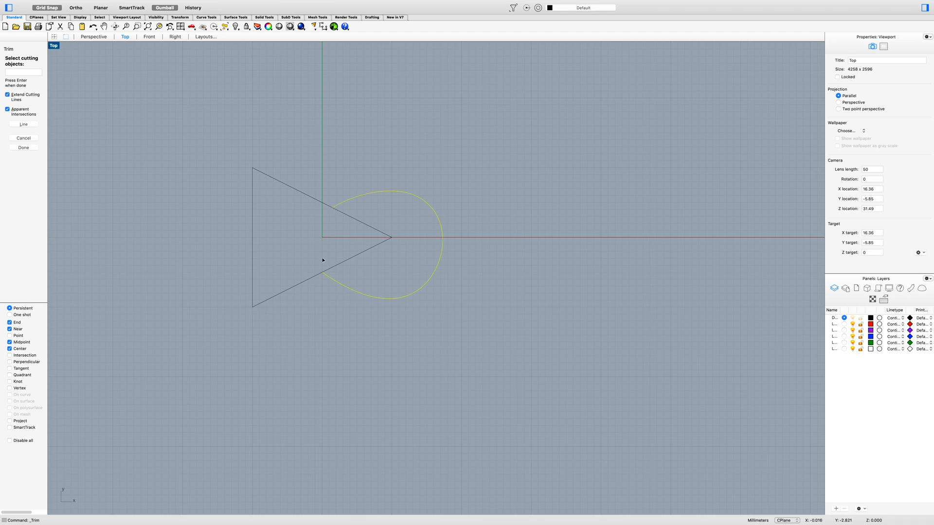
left_click(27, 148)
left_click(349, 217)
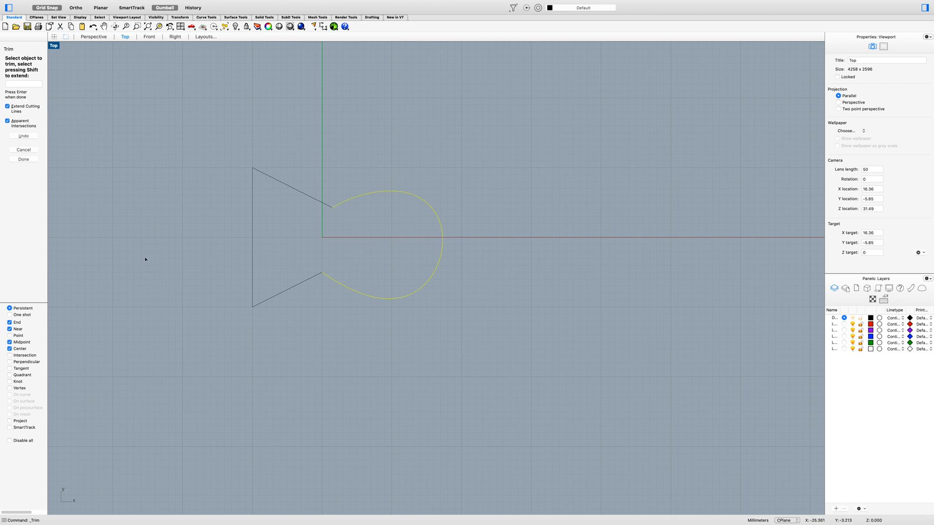
left_click(29, 160)
- Join the trimmed triangle and the open curve into one closed curve, then check that it selects as one object and deselect it
left_click_drag(202, 136, 485, 330)
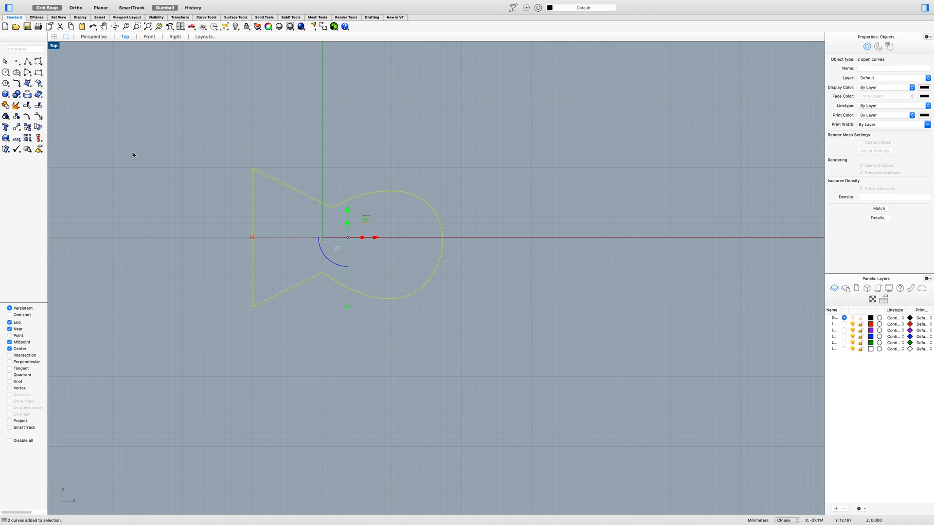
left_click(5, 106)
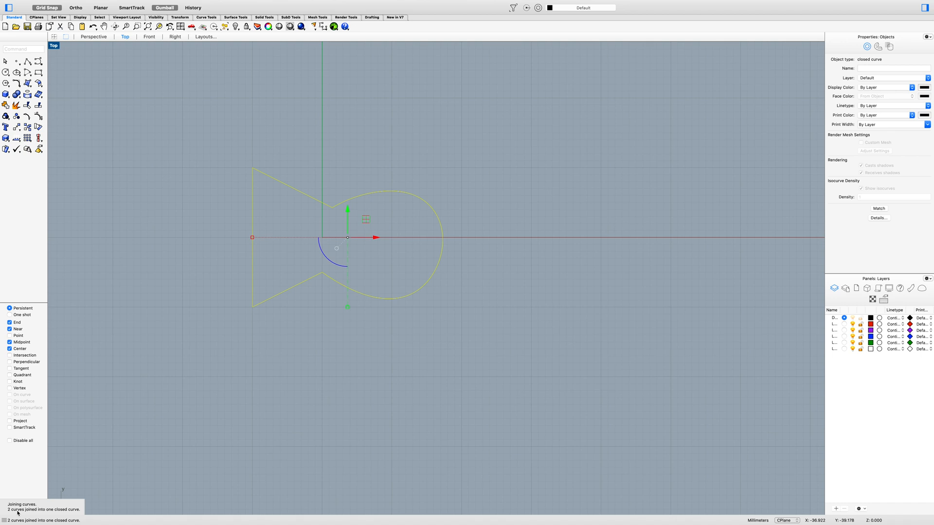
left_click(379, 332)
left_click(327, 277)
left_click(300, 209)
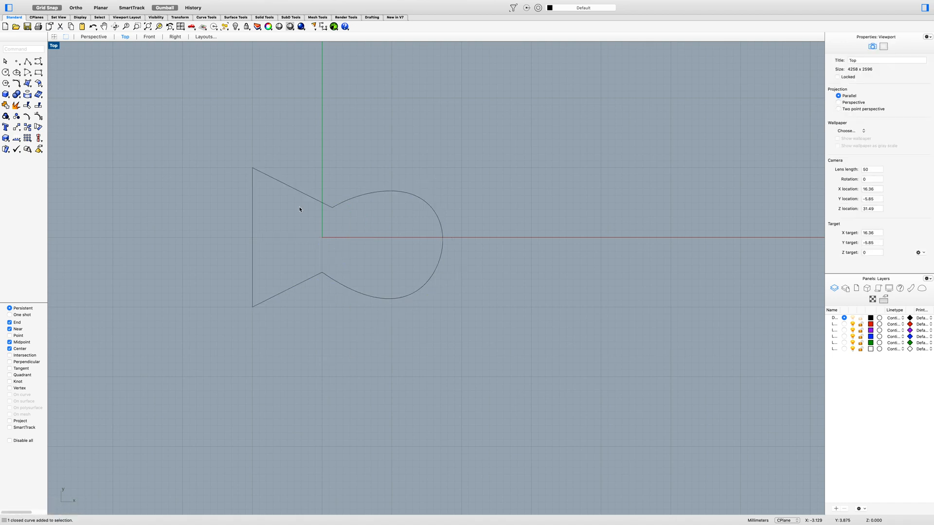